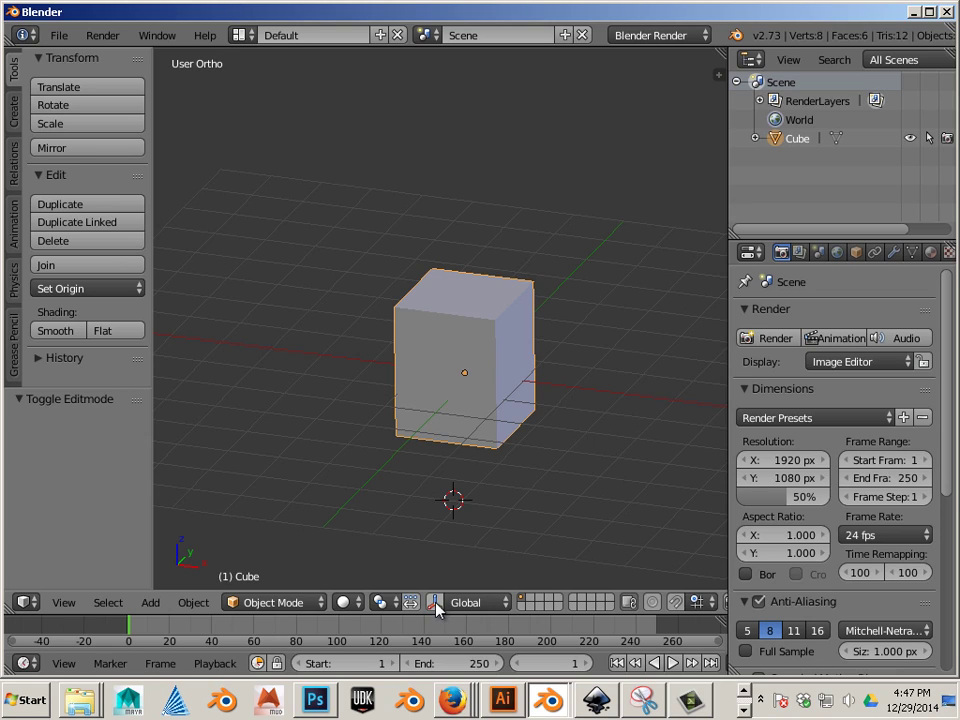
# - Turn on the transform manipulator in move mode, raise the cube about 0.43 along Z and shift it along X
pyautogui.click(437, 607)
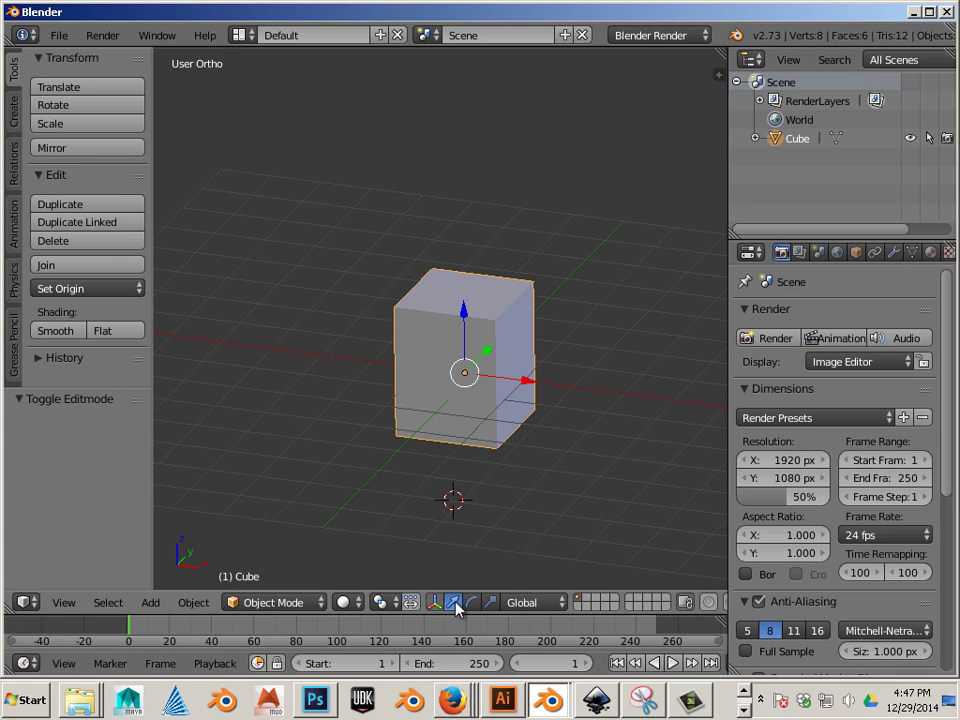
pyautogui.click(471, 603)
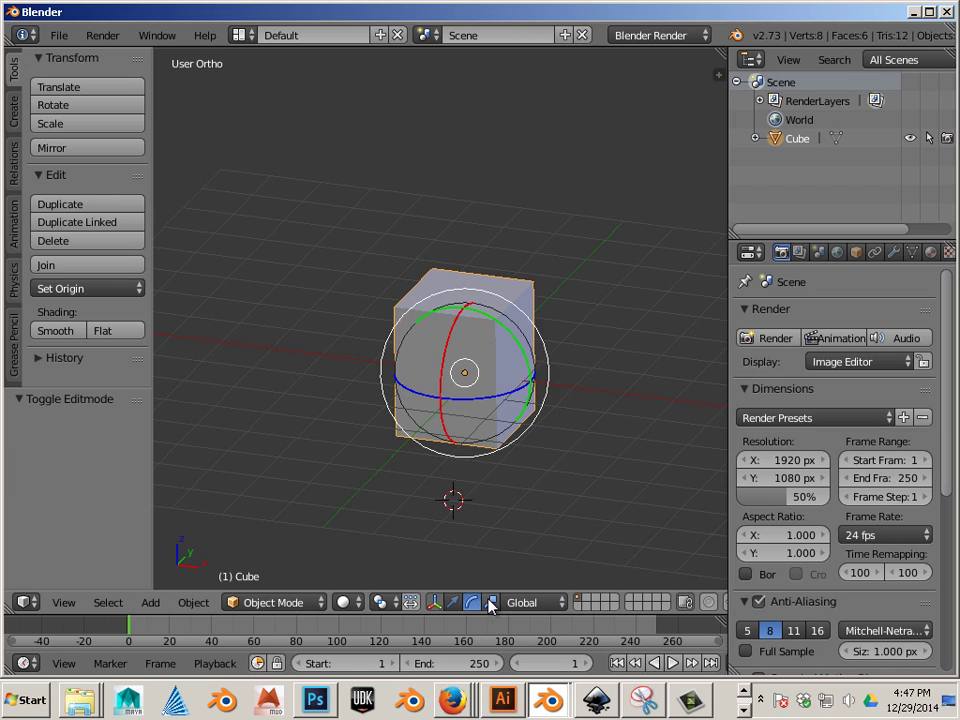
pyautogui.click(453, 603)
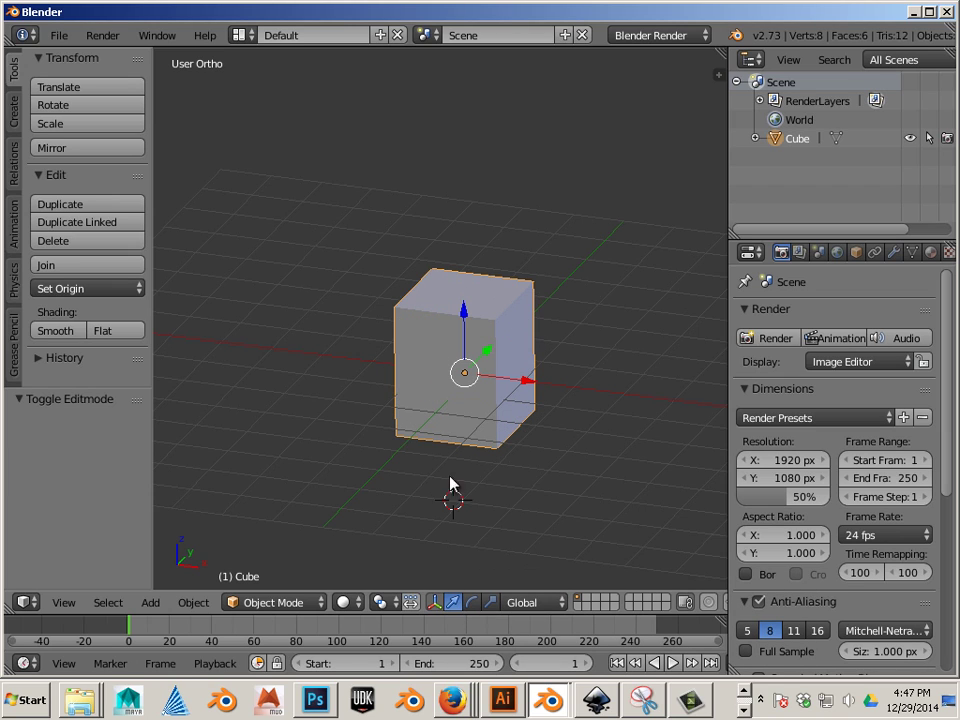
pyautogui.moveTo(463, 311)
pyautogui.mouseDown()
pyautogui.moveTo(471, 214)
pyautogui.moveTo(475, 358)
pyautogui.moveTo(471, 279)
pyautogui.moveTo(474, 300)
pyautogui.mouseUp()
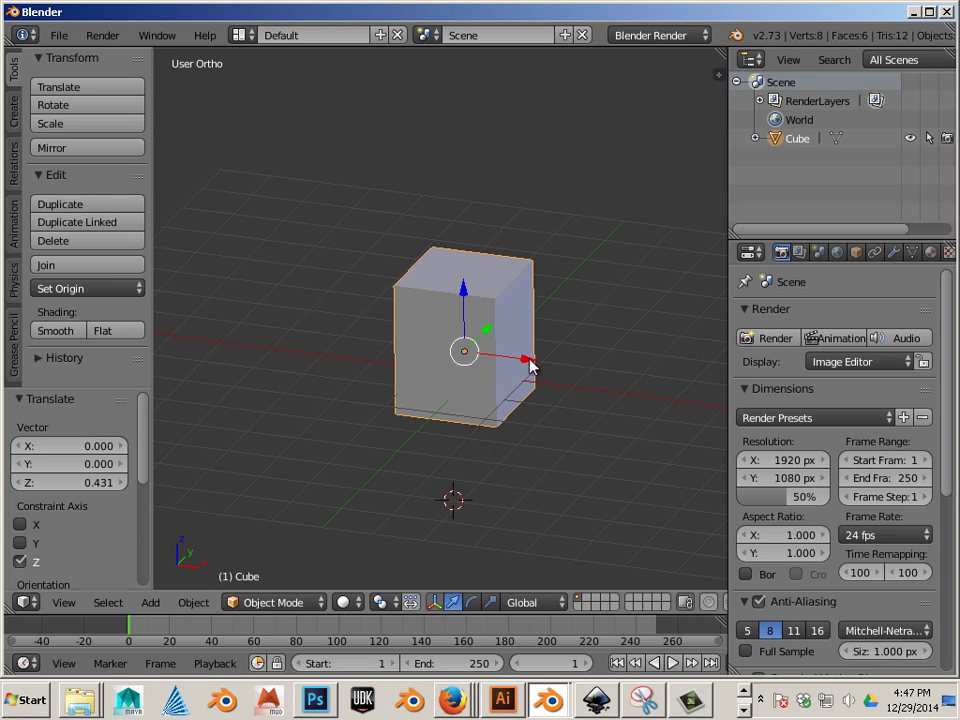
pyautogui.moveTo(529, 362); pyautogui.dragTo(541, 450)
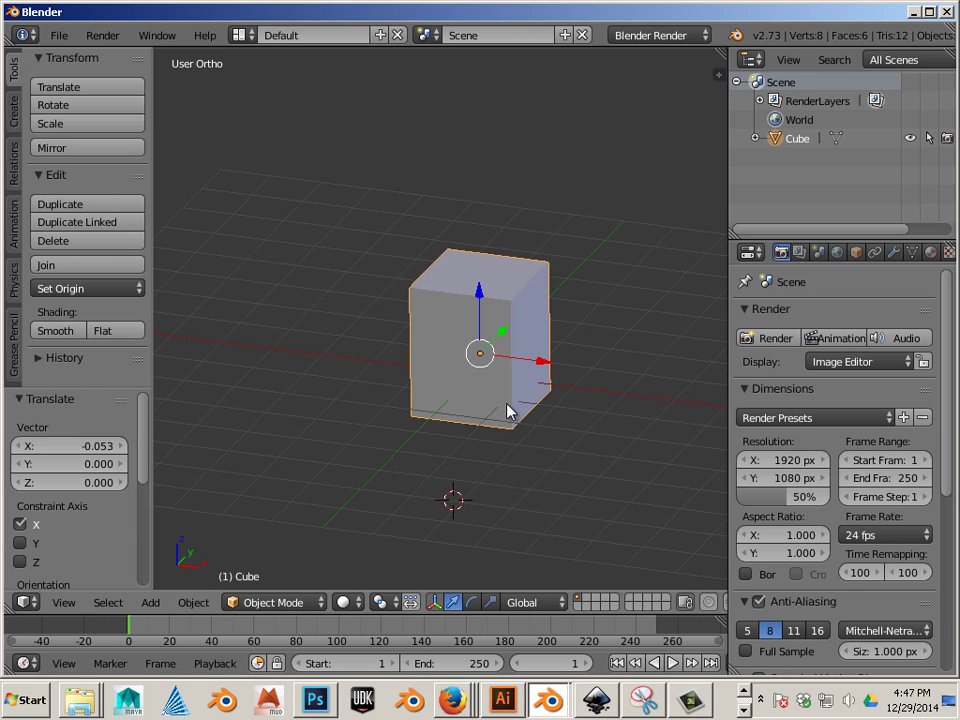
# - Try rotating the cube about -13.6° around the Y axis with the rotate manipulator, and undo the rotation
pyautogui.click(472, 601)
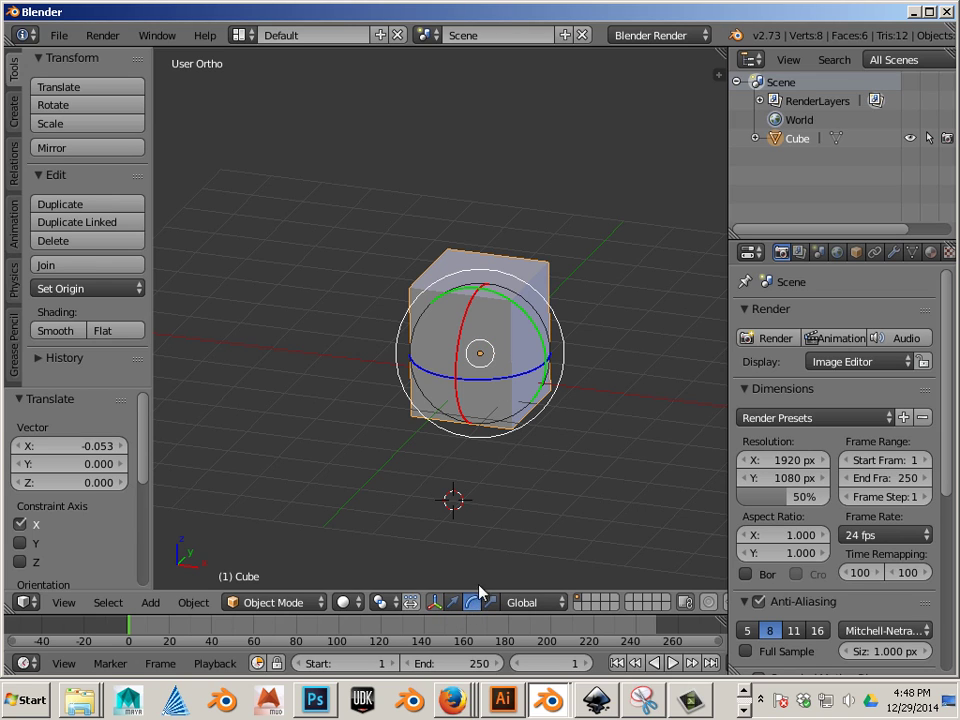
pyautogui.moveTo(514, 311); pyautogui.dragTo(497, 327)
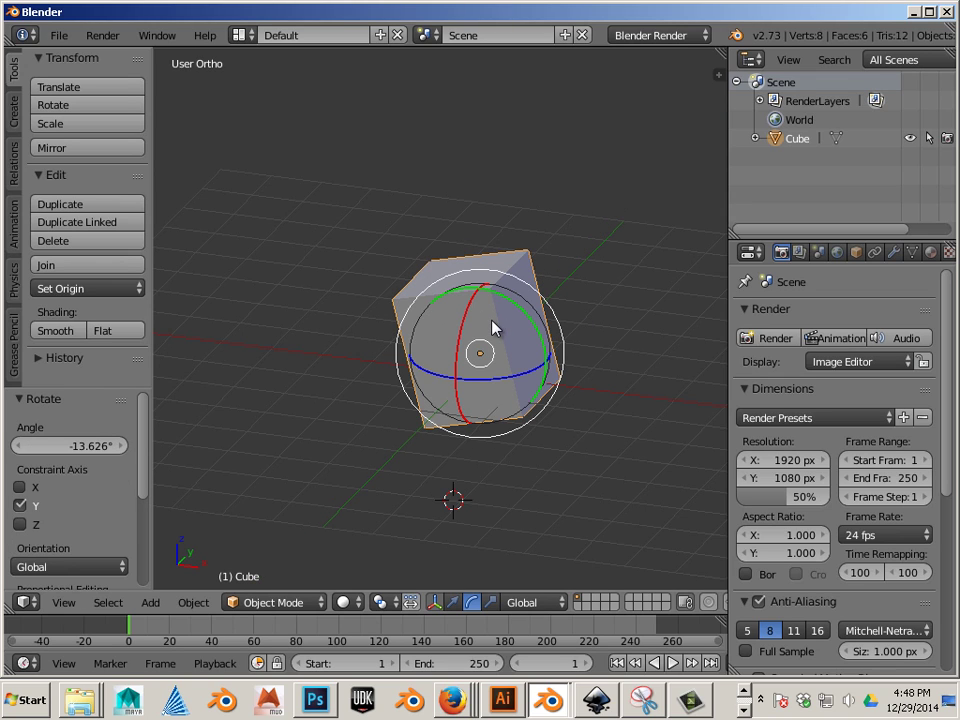
pyautogui.hotkey('ctrl', 'z')
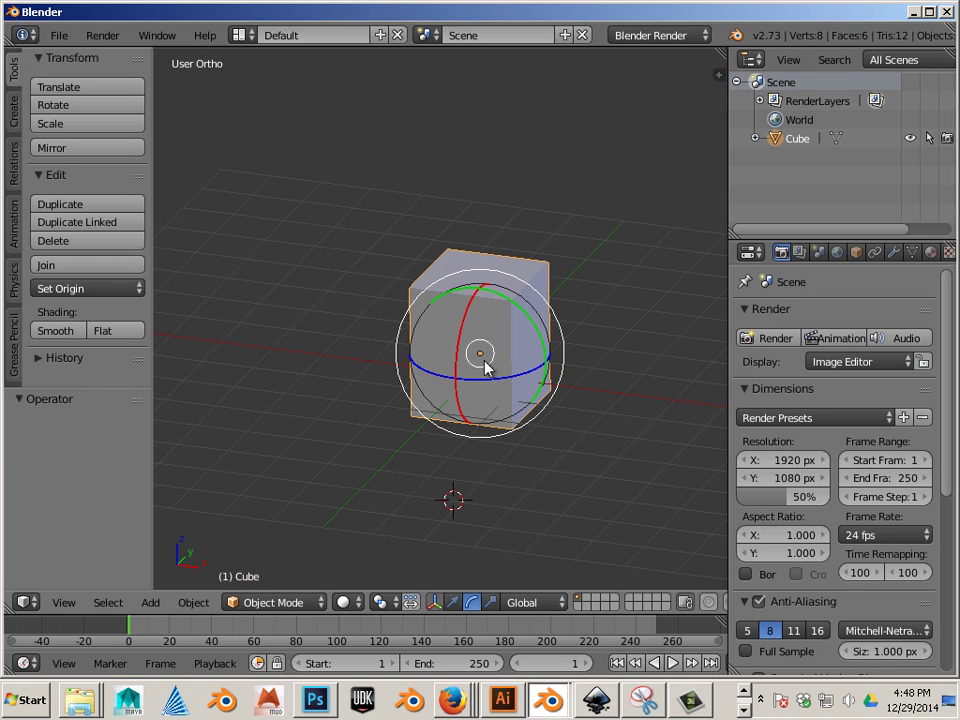
# - Scale the cube uniformly to about 0.963 with the scale manipulator, and deselect and reselect it
pyautogui.click(490, 602)
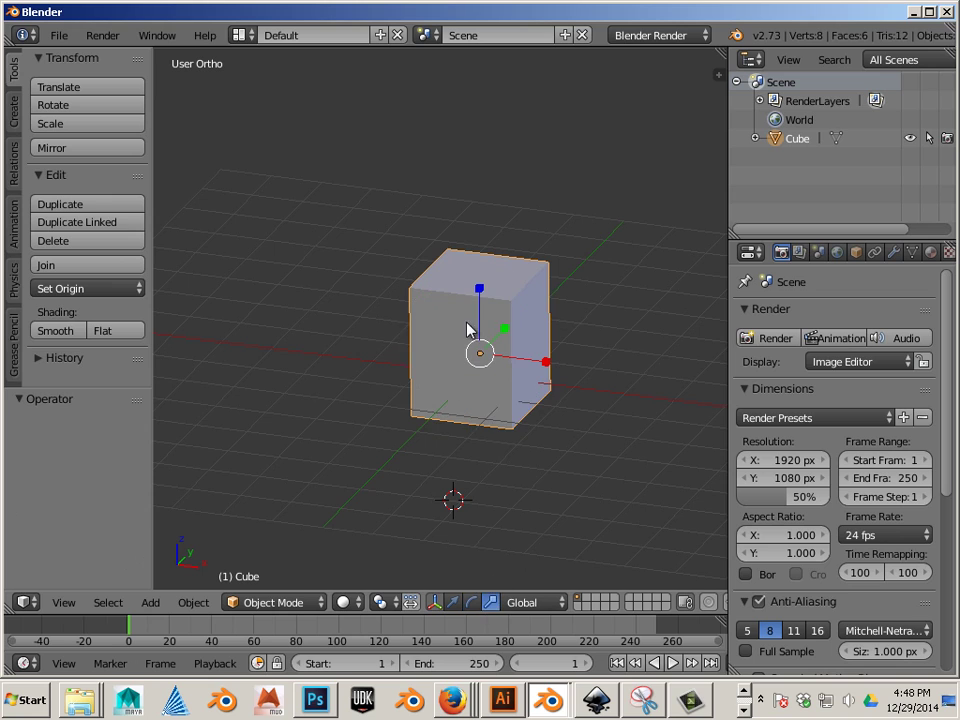
pyautogui.moveTo(484, 371); pyautogui.dragTo(510, 467)
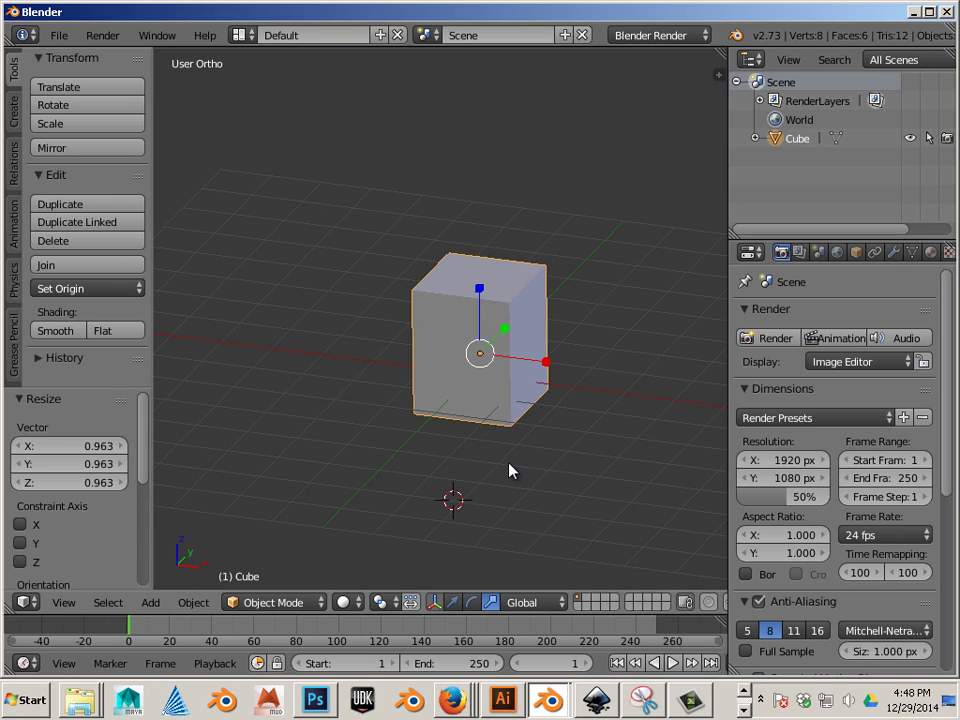
pyautogui.press('a')
pyautogui.press('a')
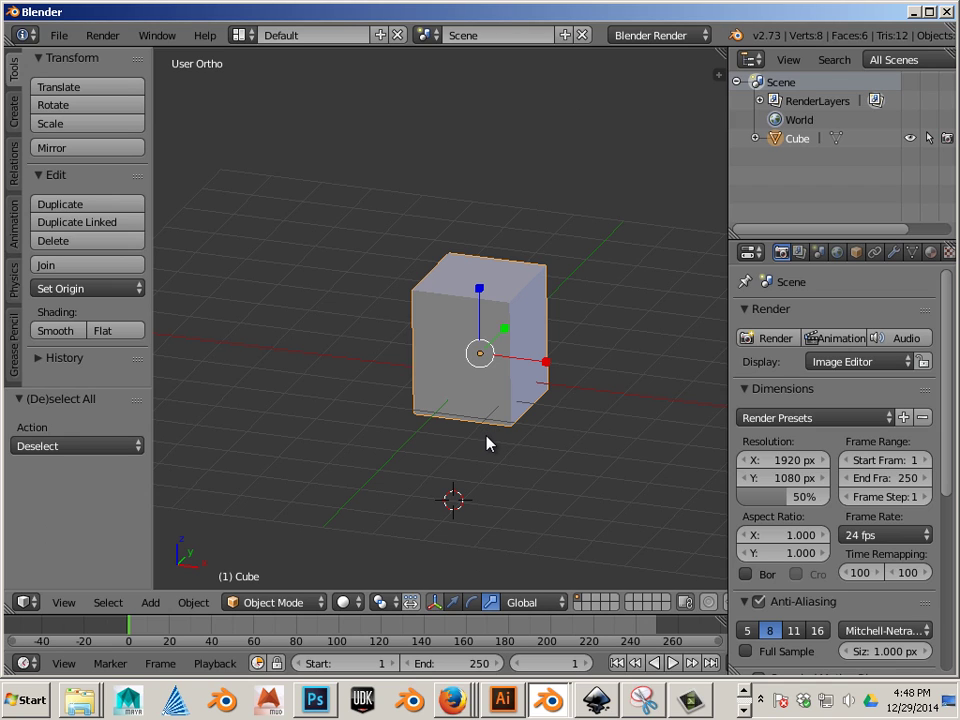
# - Show the cube's transform properties and set its X dimension to 200
pyautogui.press('n')
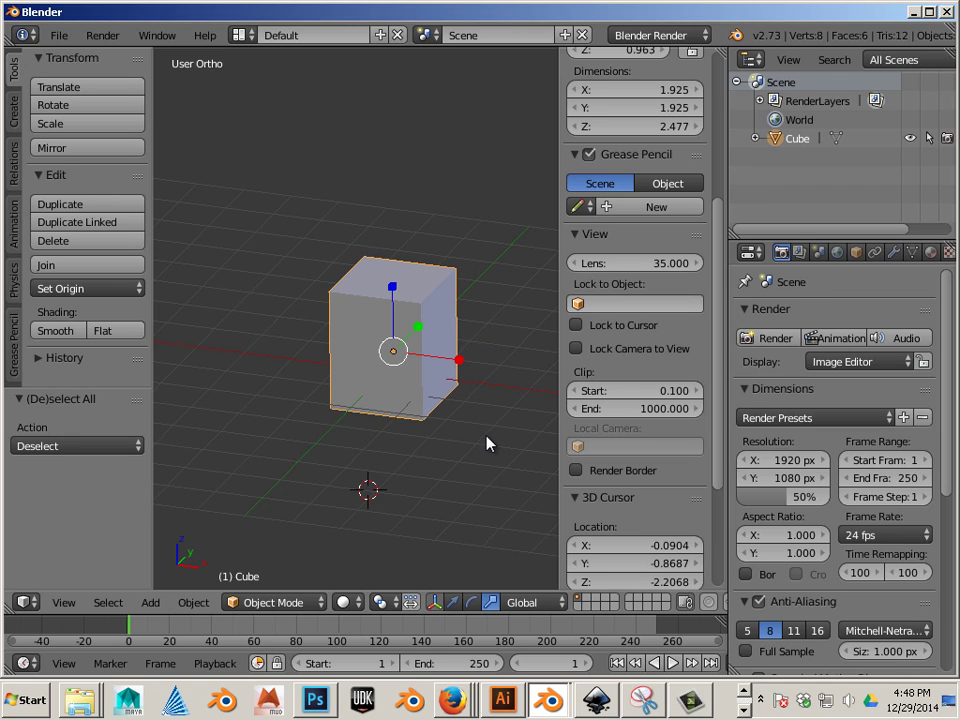
pyautogui.scroll(5, 630, 288)
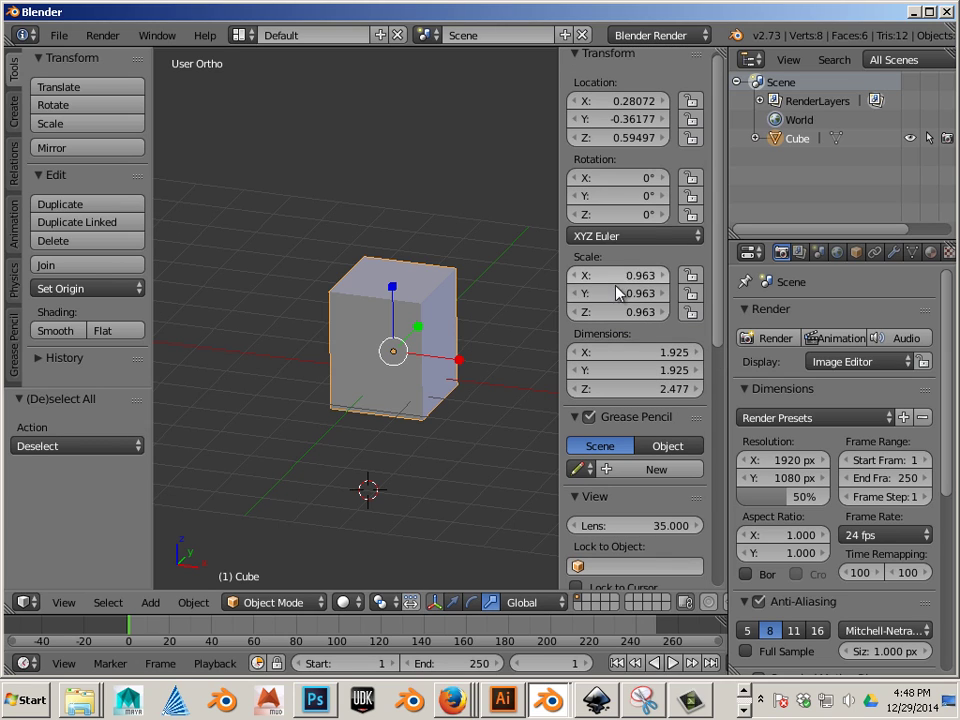
pyautogui.click(646, 354)
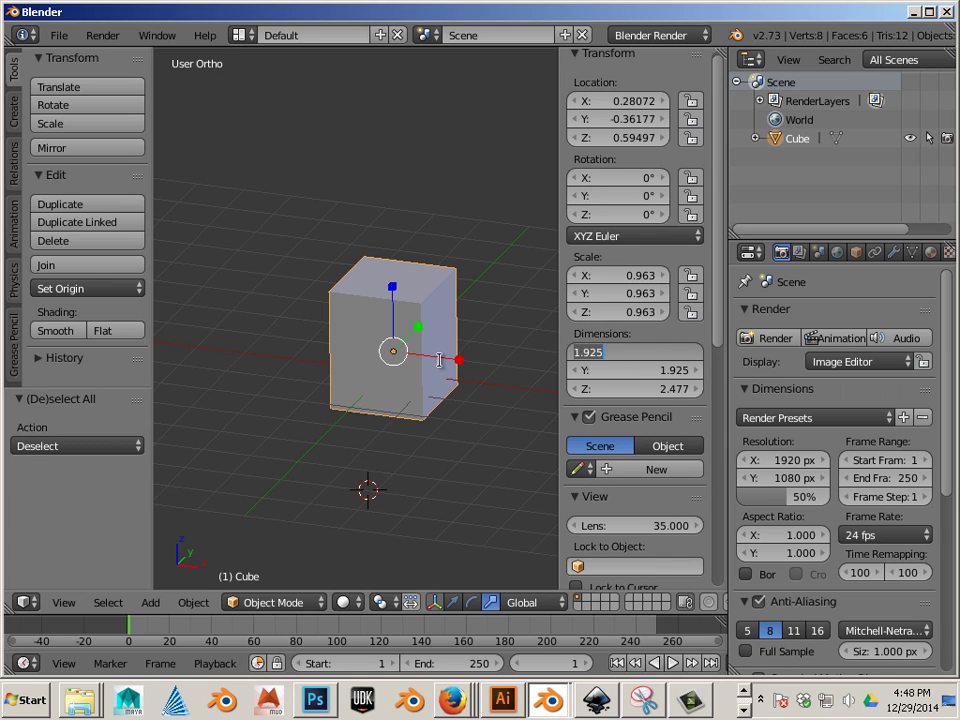
pyautogui.press('Return')
pyautogui.scroll(-2, 486, 366)
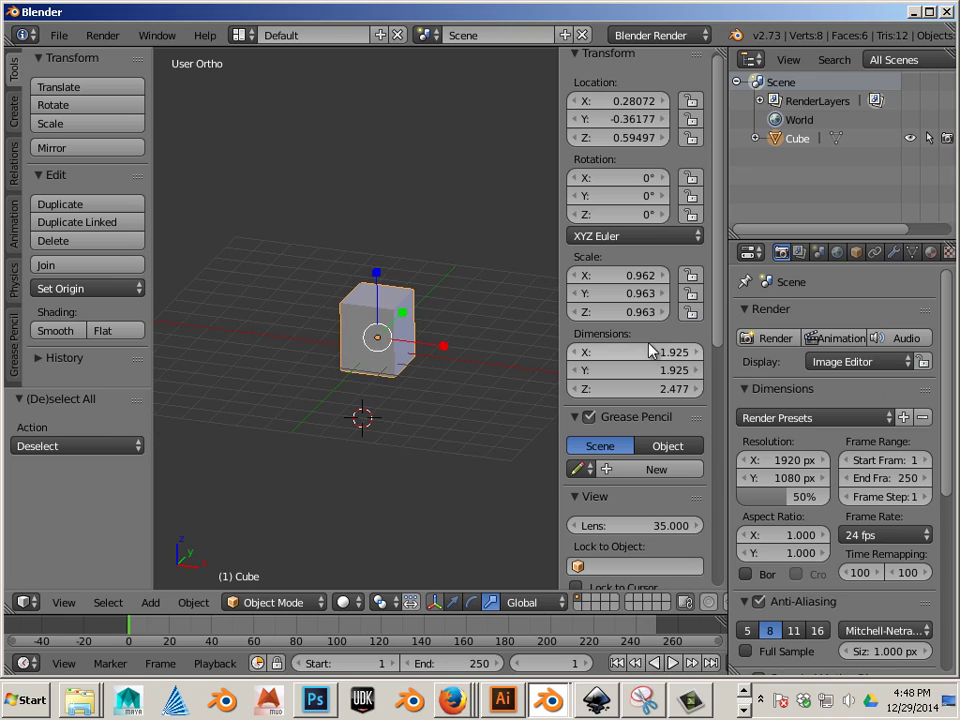
pyautogui.scroll(-2, 456, 375)
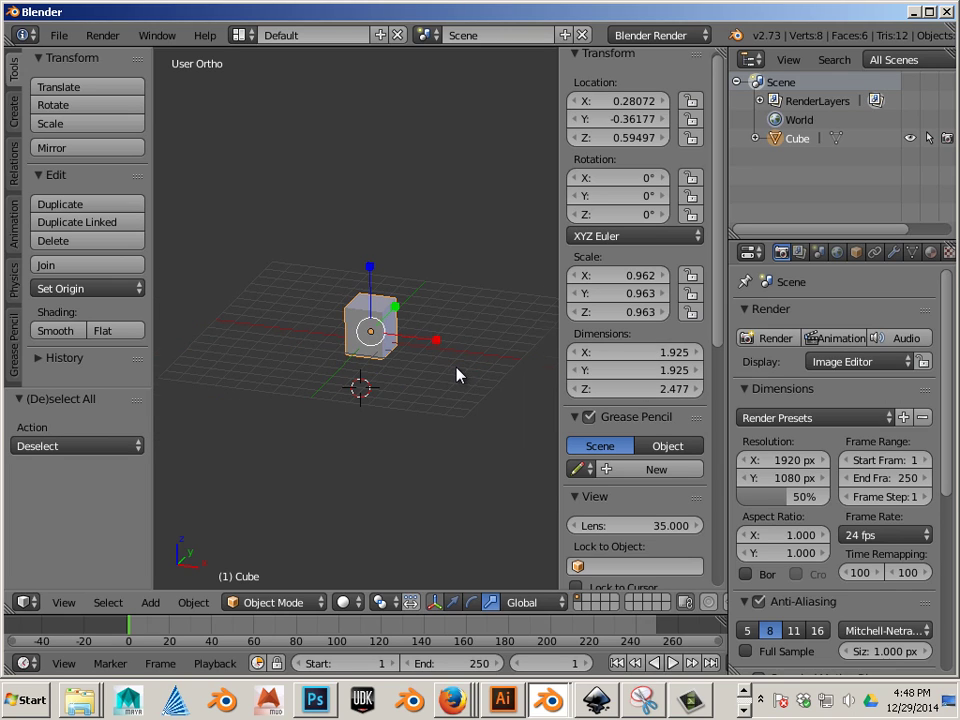
pyautogui.click(673, 354)
pyautogui.write('200')
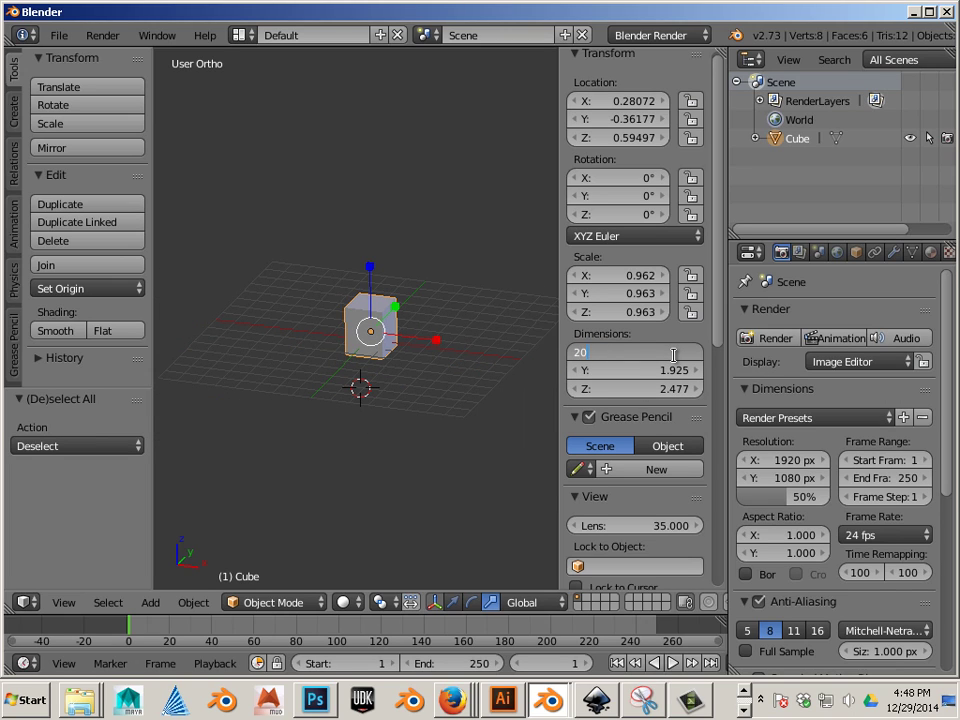
pyautogui.press('Return')
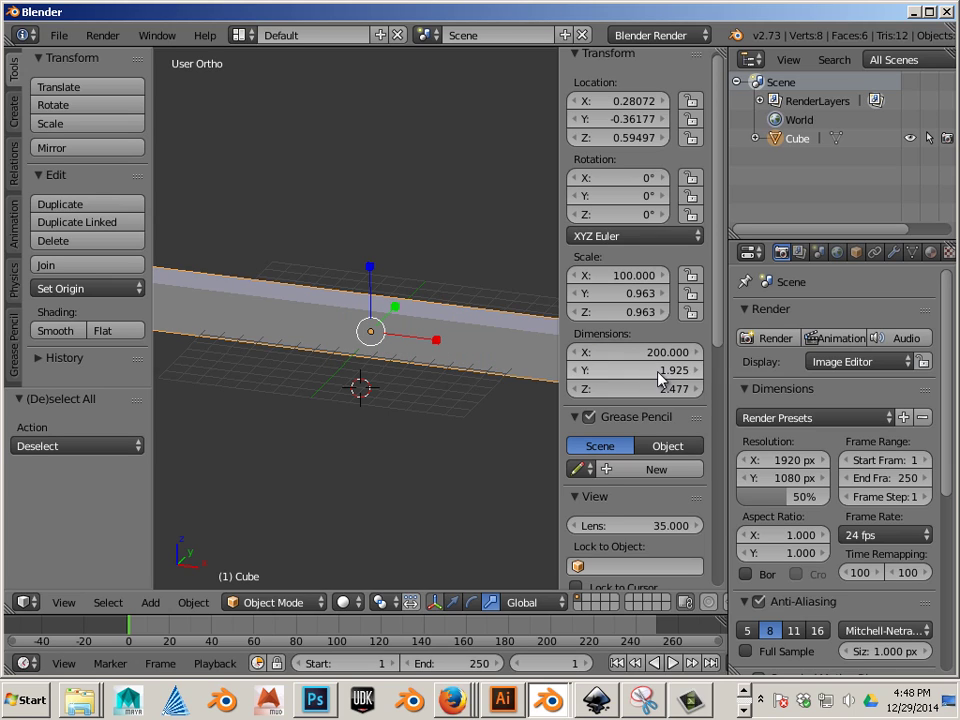
# - Set the cube's Y dimension to 150 and its Z dimension to 50
pyautogui.click(655, 371)
pyautogui.write('150')
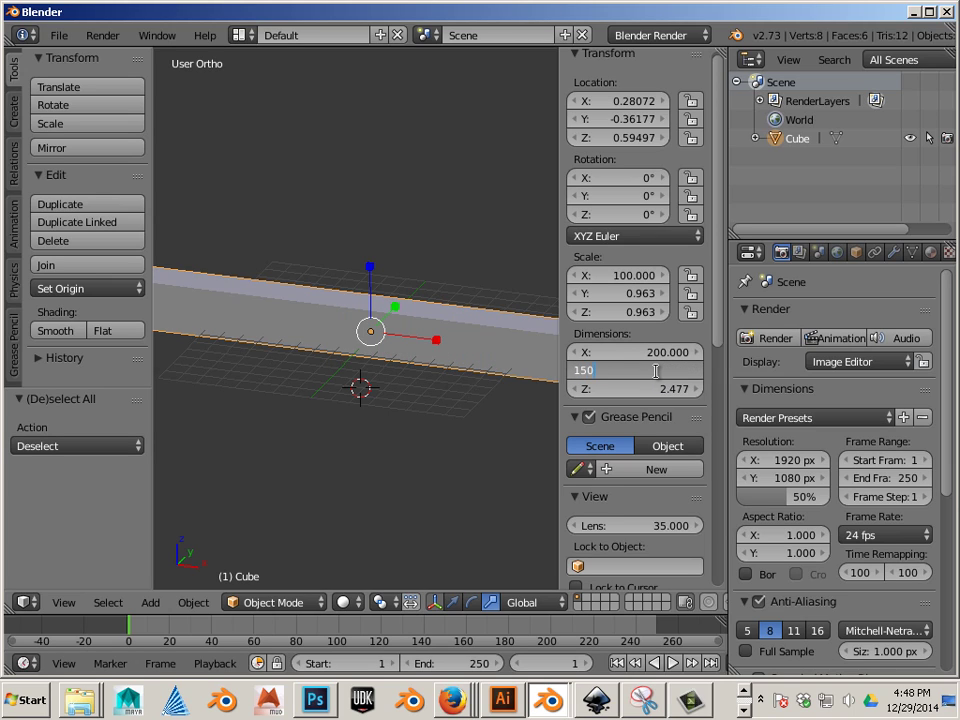
pyautogui.press('Return')
pyautogui.click(643, 389)
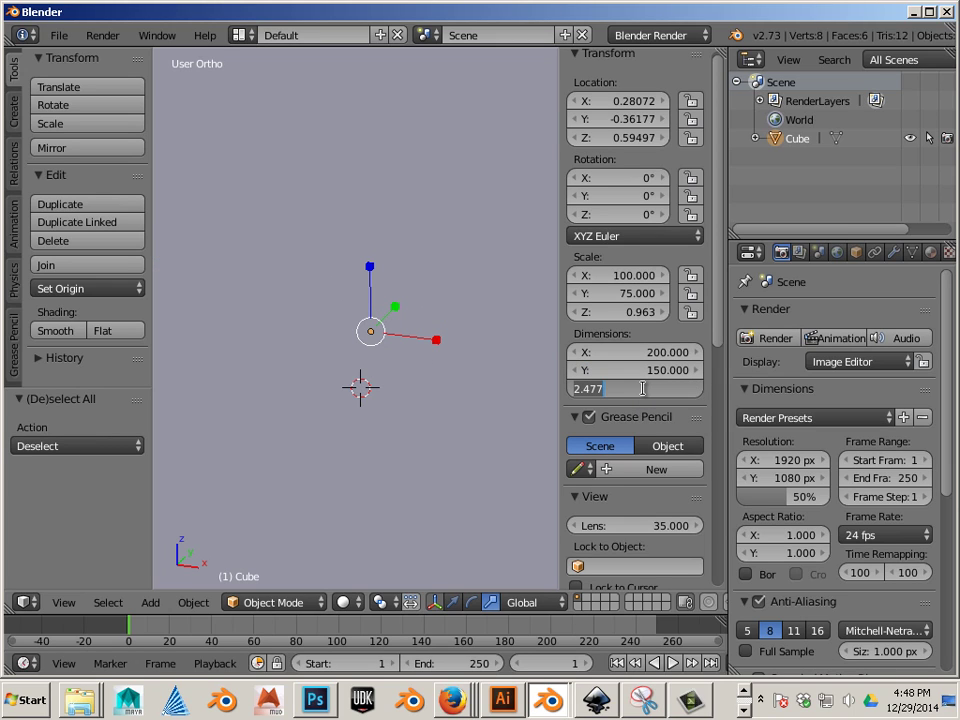
pyautogui.write('50')
pyautogui.press('Return')
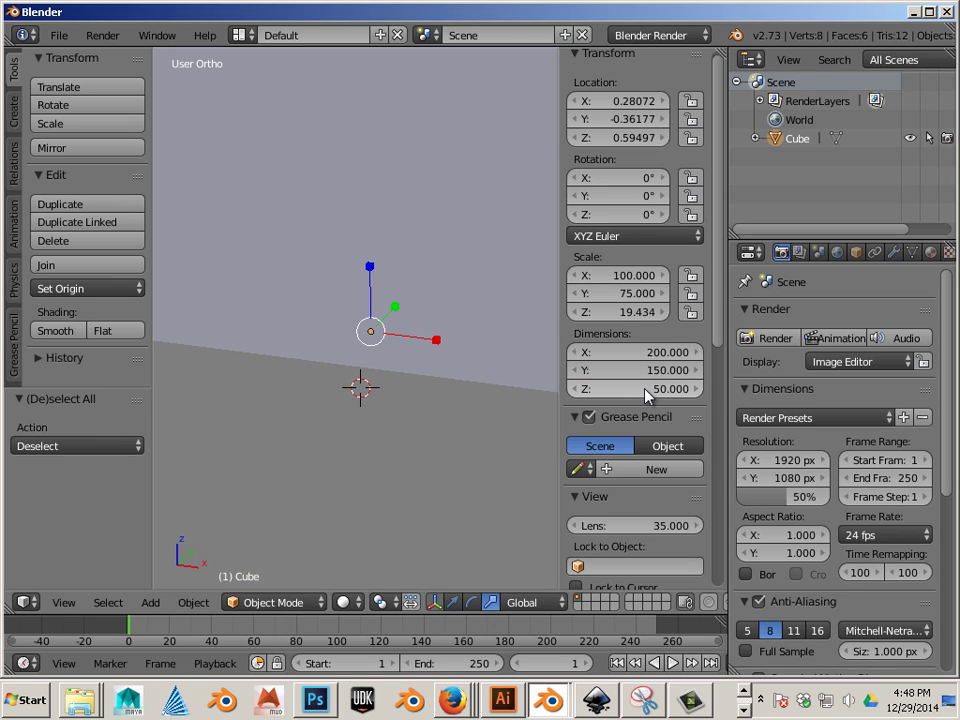
pyautogui.scroll(-3, 336, 463)
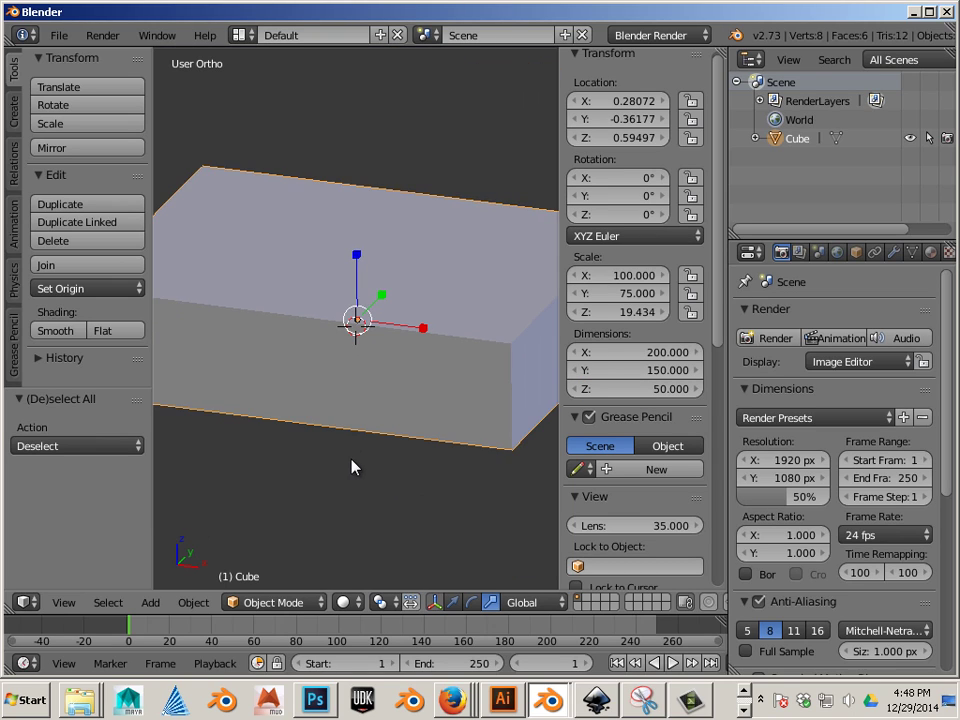
pyautogui.scroll(-4, 353, 467)
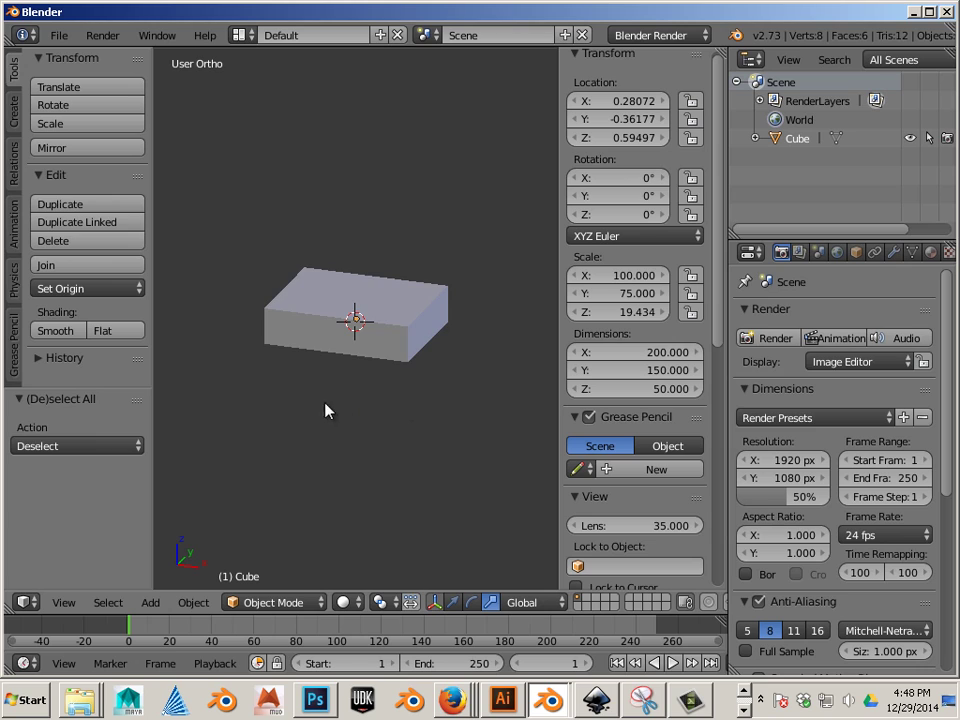
# - Select the block and switch its manipulator through the move, rotate and scale modes
pyautogui.moveTo(325, 410); pyautogui.dragTo(341, 427, button='middle')
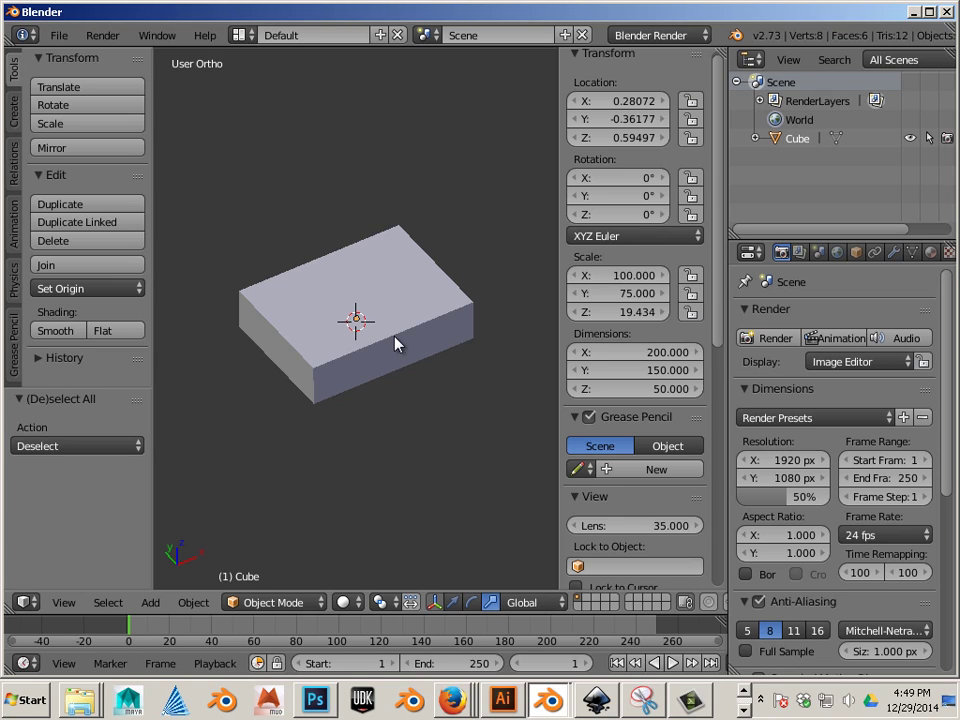
pyautogui.rightClick(386, 300)
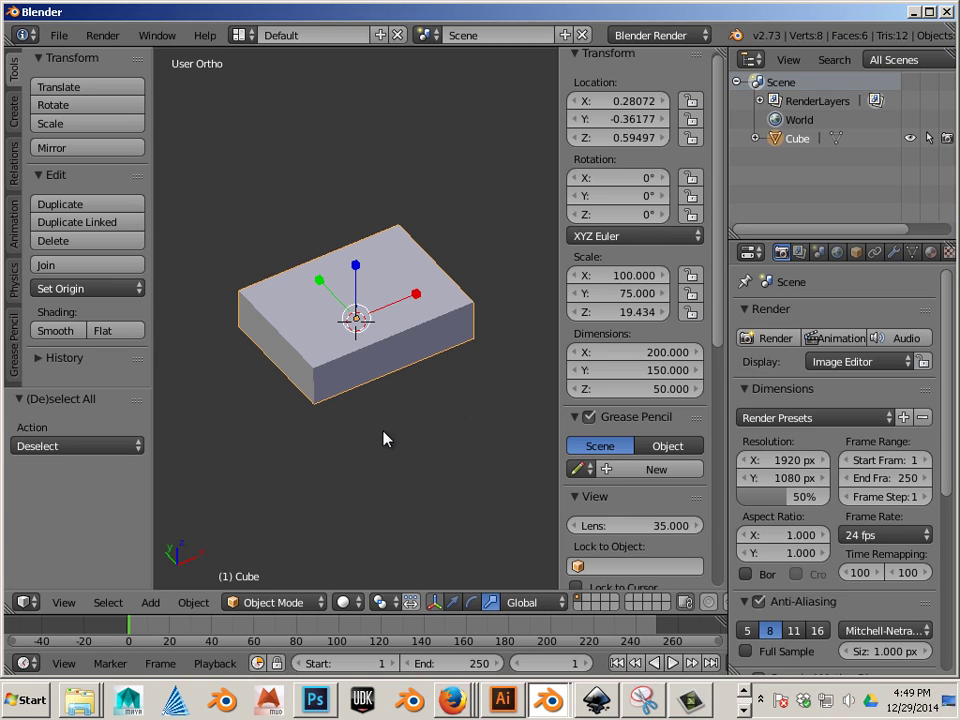
pyautogui.moveTo(302, 430); pyautogui.dragTo(366, 433, button='middle')
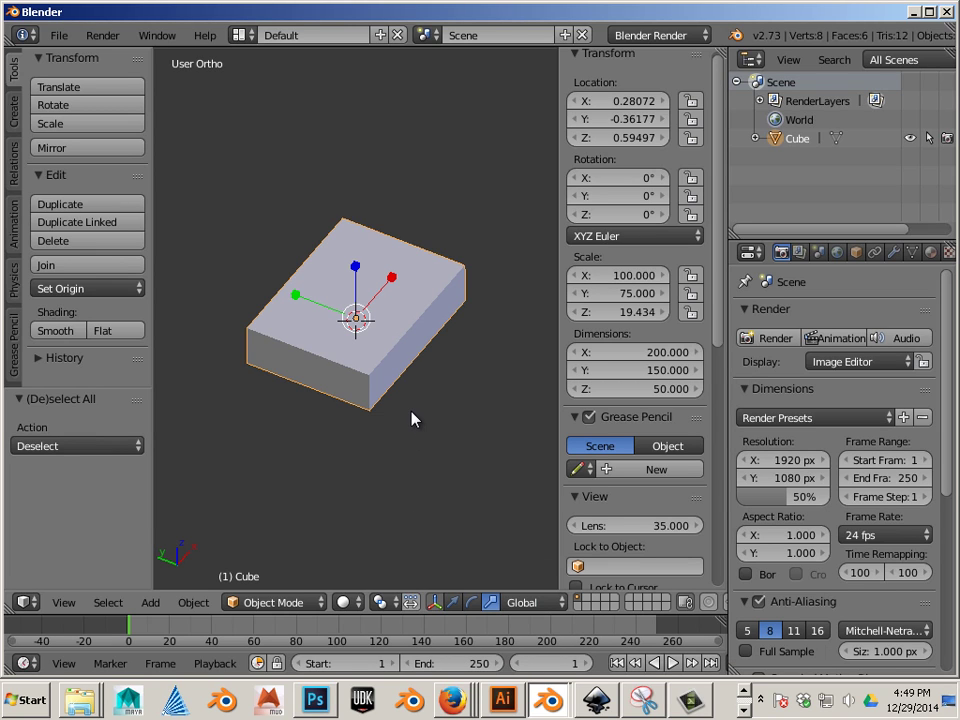
pyautogui.hotkey('ctrl', 'alt', 'g')
pyautogui.hotkey('ctrl', 'alt', 'r')
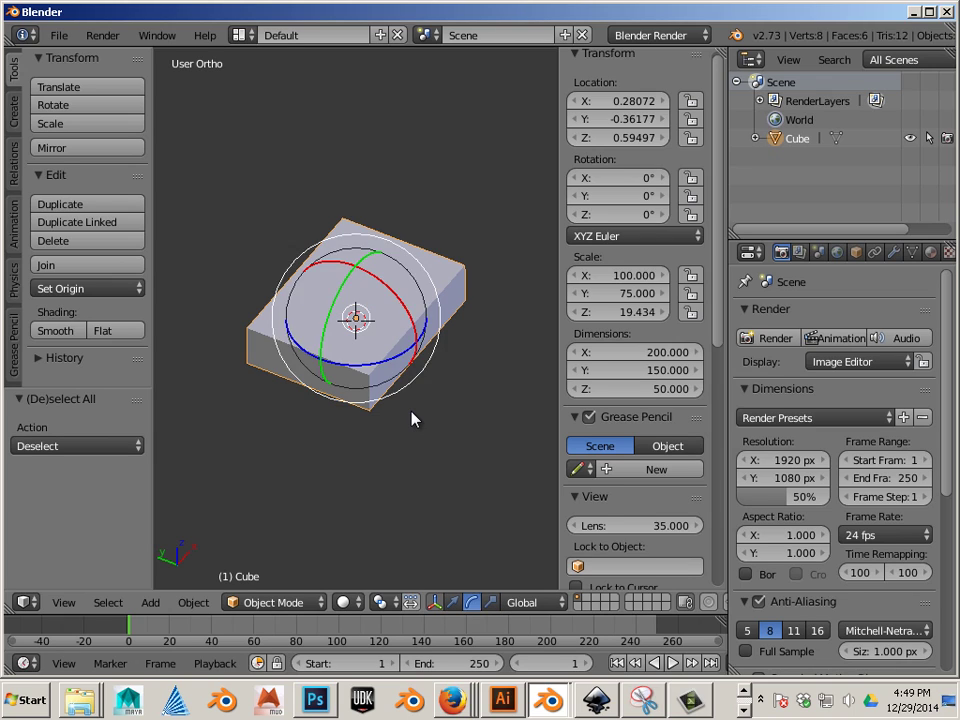
pyautogui.hotkey('ctrl', 'alt', 's')
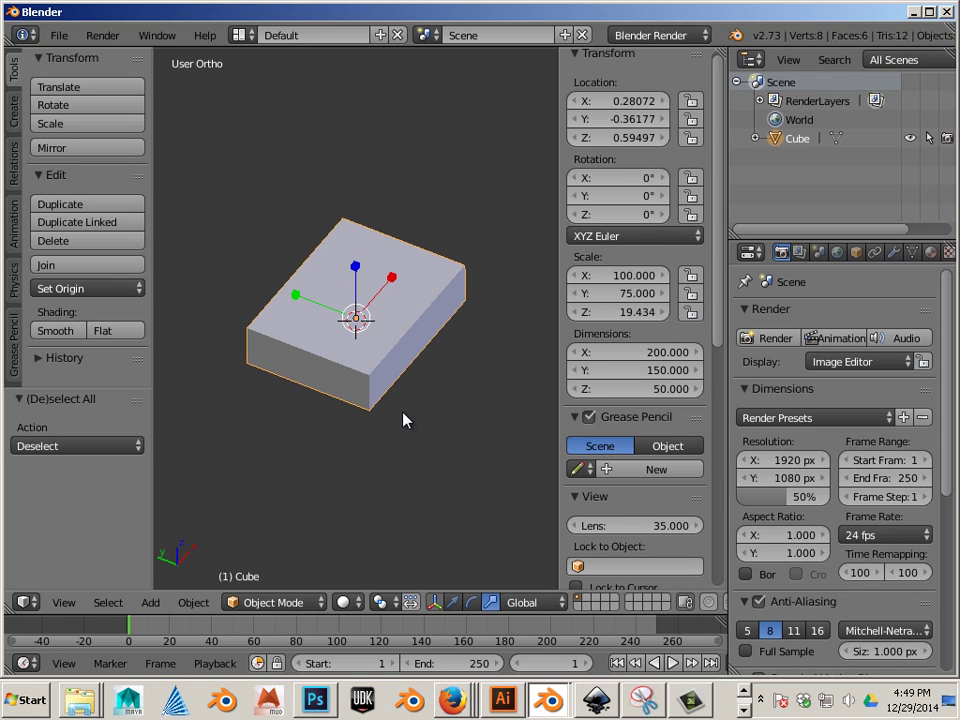
# - Raise the block about 2.5 along Z with the move manipulator and return to the scale manipulator
pyautogui.hotkey('ctrl', 'alt', 'g')
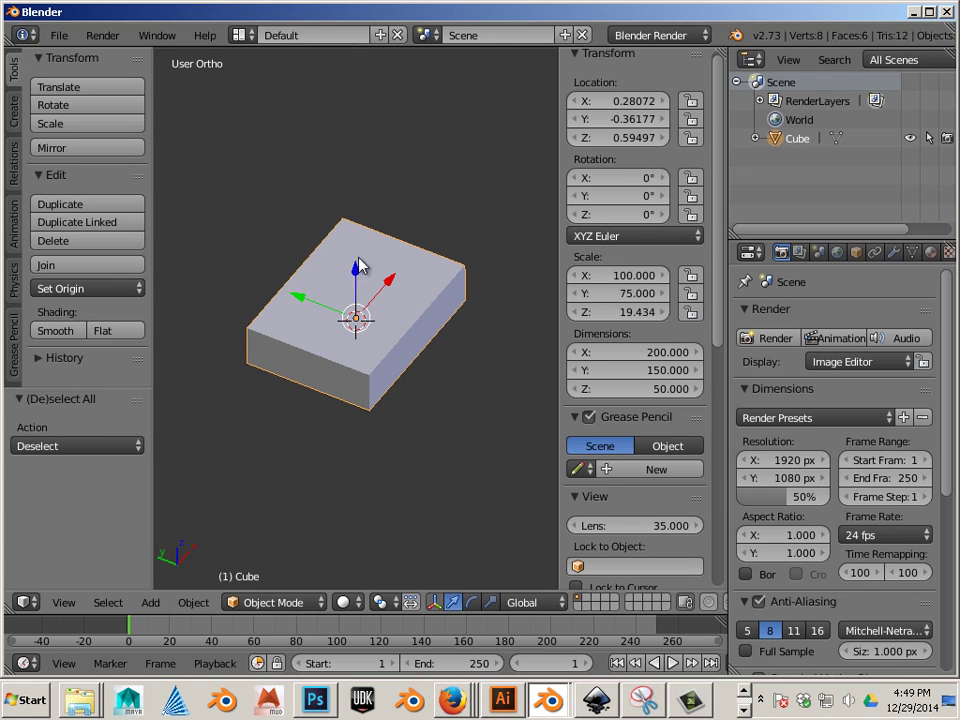
pyautogui.moveTo(360, 266); pyautogui.dragTo(422, 377)
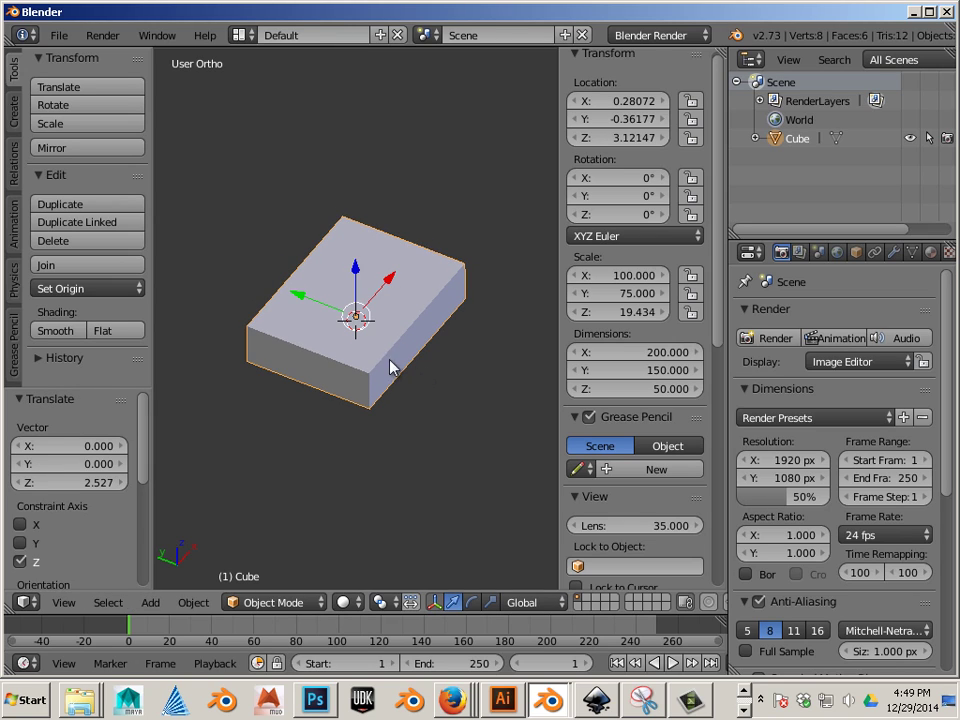
pyautogui.hotkey('ctrl', 'alt', 'r')
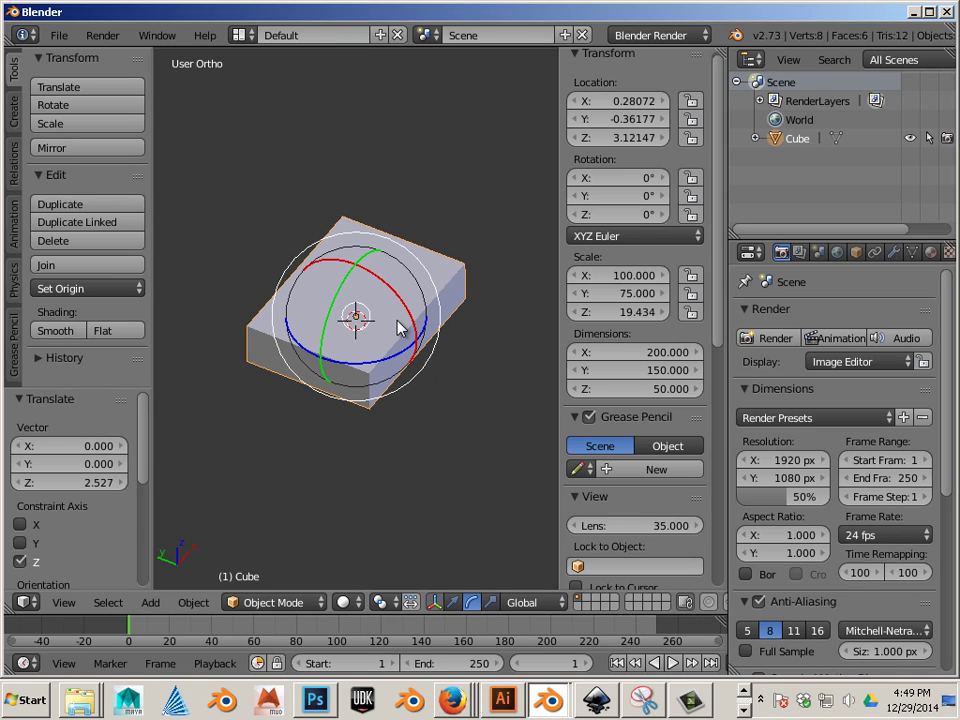
pyautogui.hotkey('ctrl', 'alt', 's')
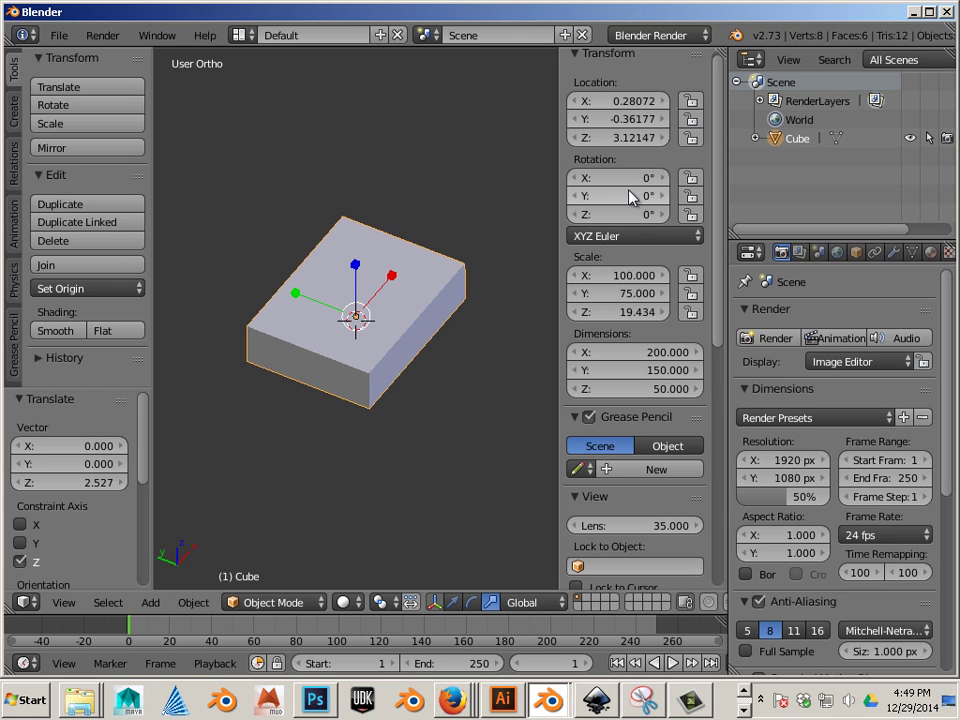
# - Try rotating the block to 23° around X through its rotation values, and undo the rotation
pyautogui.moveTo(604, 202)
pyautogui.mouseDown()
pyautogui.moveTo(628, 197)
pyautogui.moveTo(581, 199)
pyautogui.moveTo(604, 208)
pyautogui.moveTo(625, 192)
pyautogui.moveTo(640, 196)
pyautogui.moveTo(611, 193)
pyautogui.mouseUp()
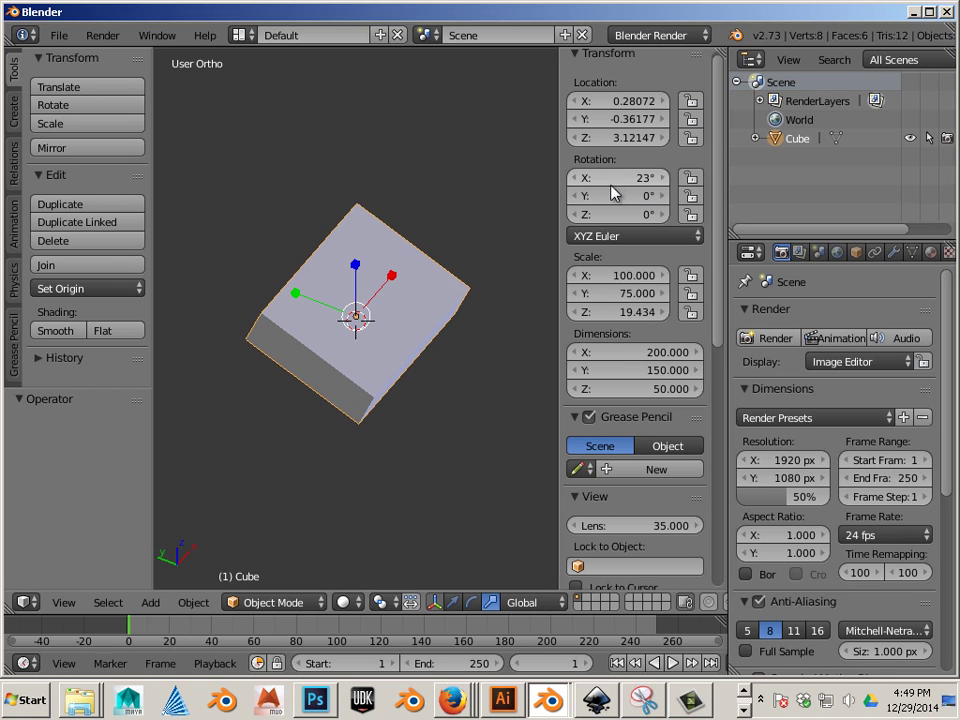
pyautogui.hotkey('ctrl', 'z')
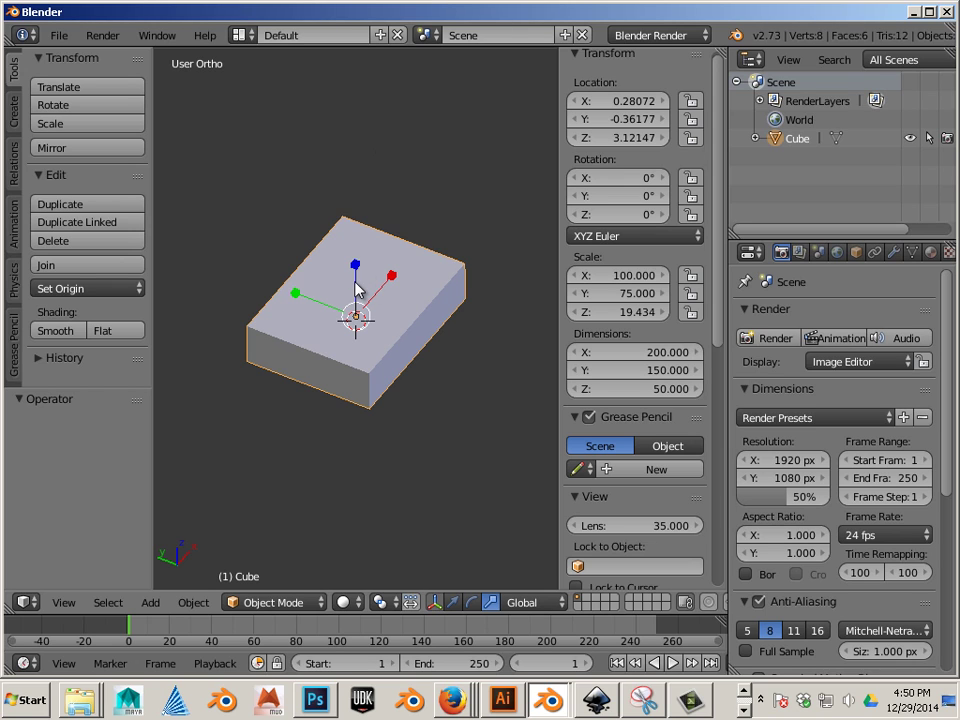
pyautogui.moveTo(587, 222); pyautogui.dragTo(568, 231)
# - Set the block's X, Y and Z location to 0 to place it at the origin
pyautogui.click(640, 102)
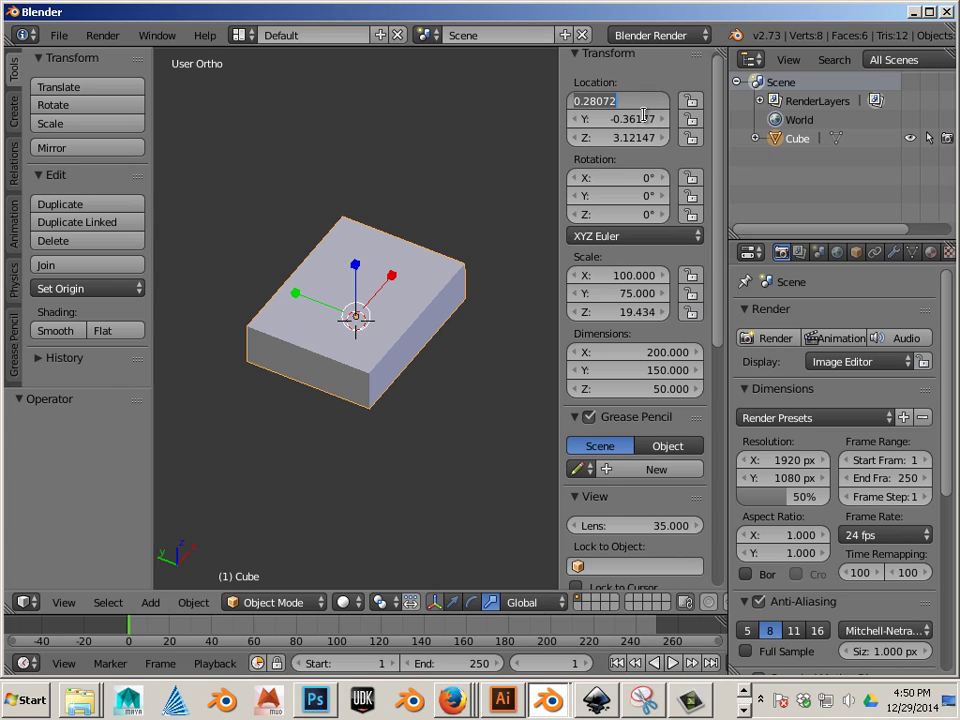
pyautogui.write('0')
pyautogui.press('Tab')
pyautogui.write('0')
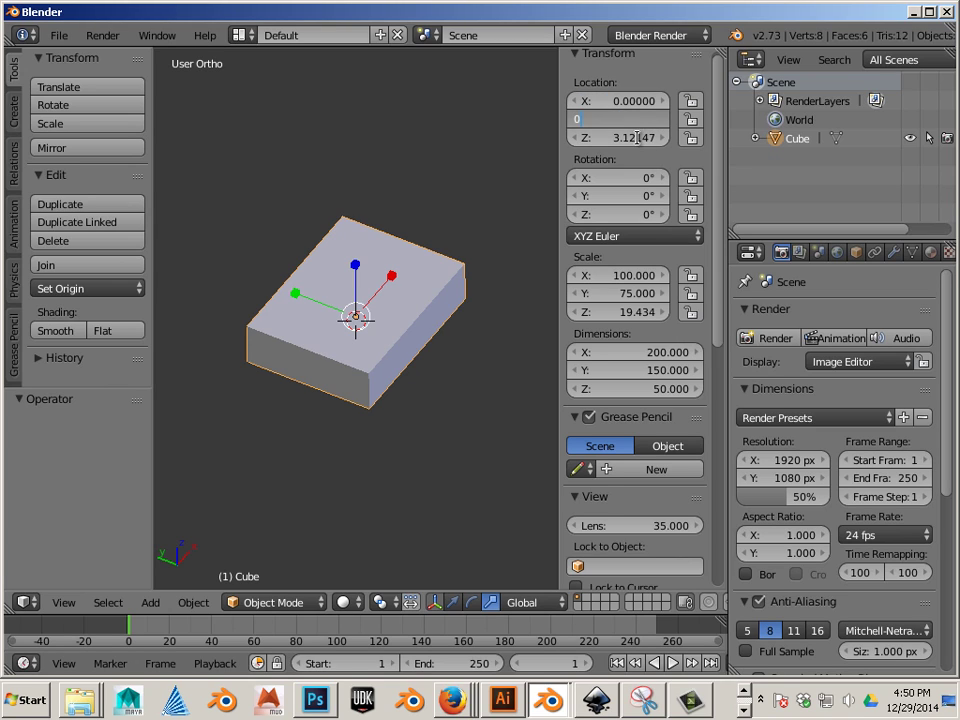
pyautogui.press('Tab')
pyautogui.write('0')
pyautogui.press('Return')
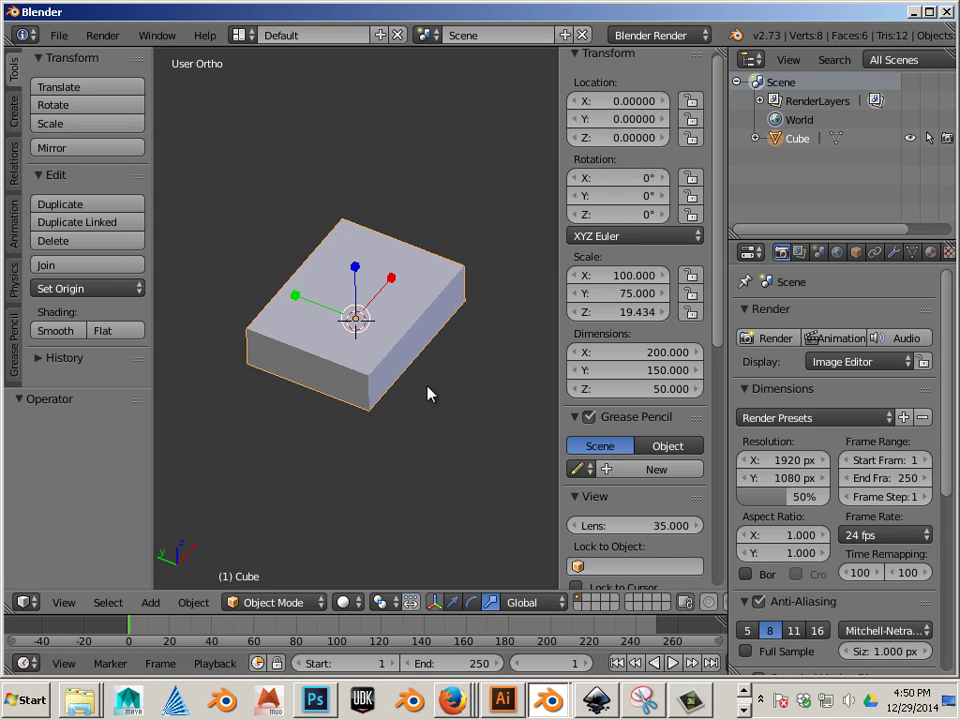
pyautogui.scroll(-5, 420, 378)
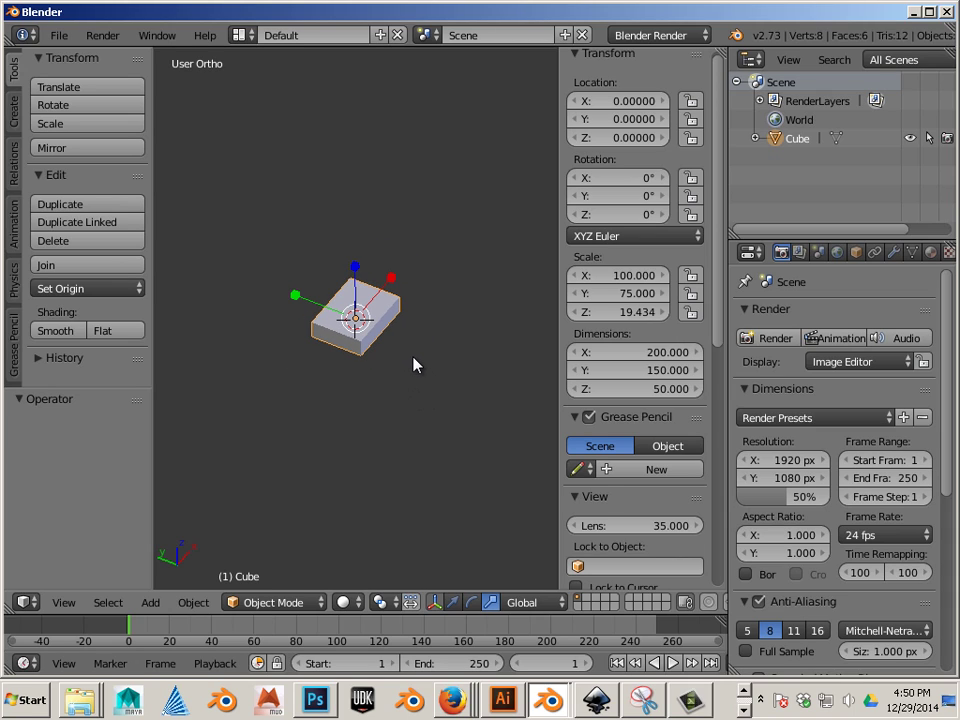
pyautogui.scroll(4, 415, 365)
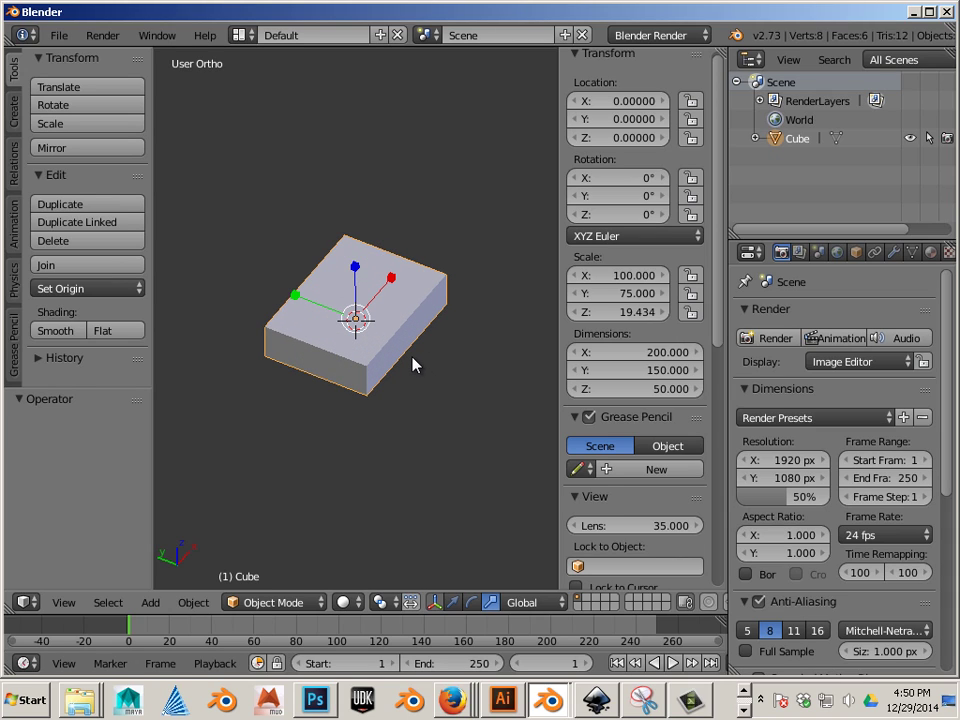